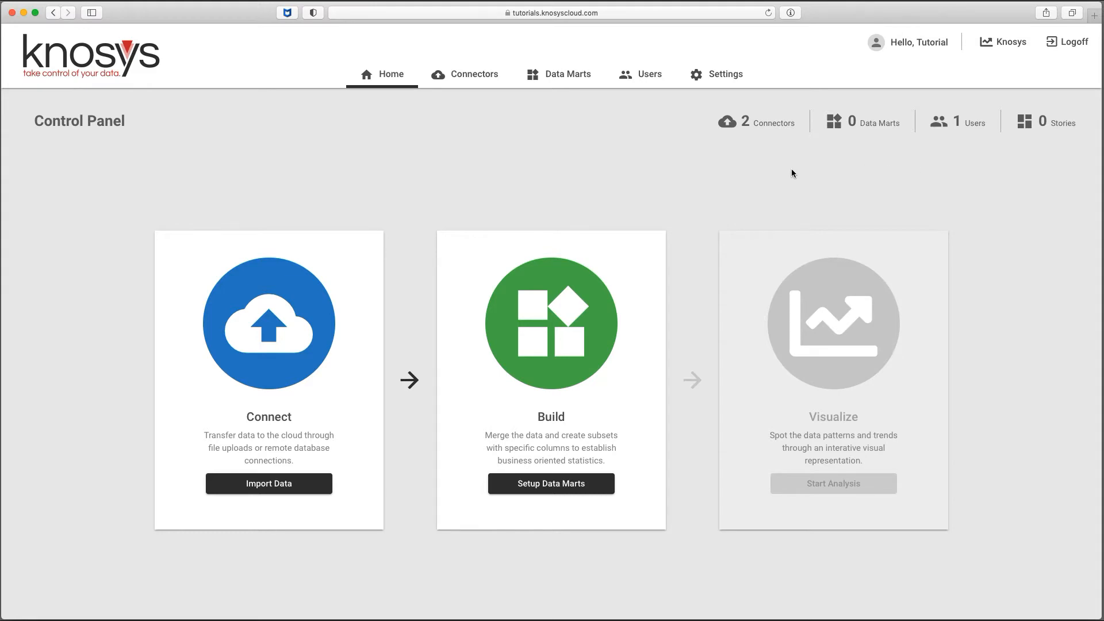
# Step: Open the list of data connectors for importing data
pyautogui.click(869, 152)
pyautogui.click(962, 152)
pyautogui.click(1081, 154)
pyautogui.click(286, 549)
pyautogui.click(272, 487)
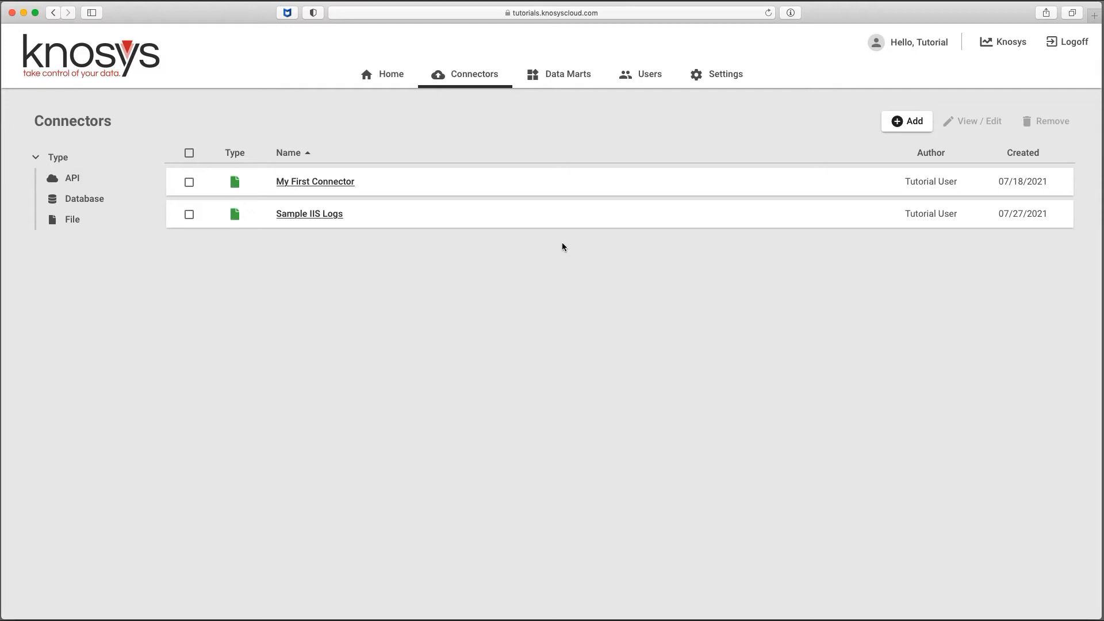
# Step: Add a new connector and choose CSV as its file type
pyautogui.click(311, 264)
pyautogui.click(1020, 264)
pyautogui.click(913, 124)
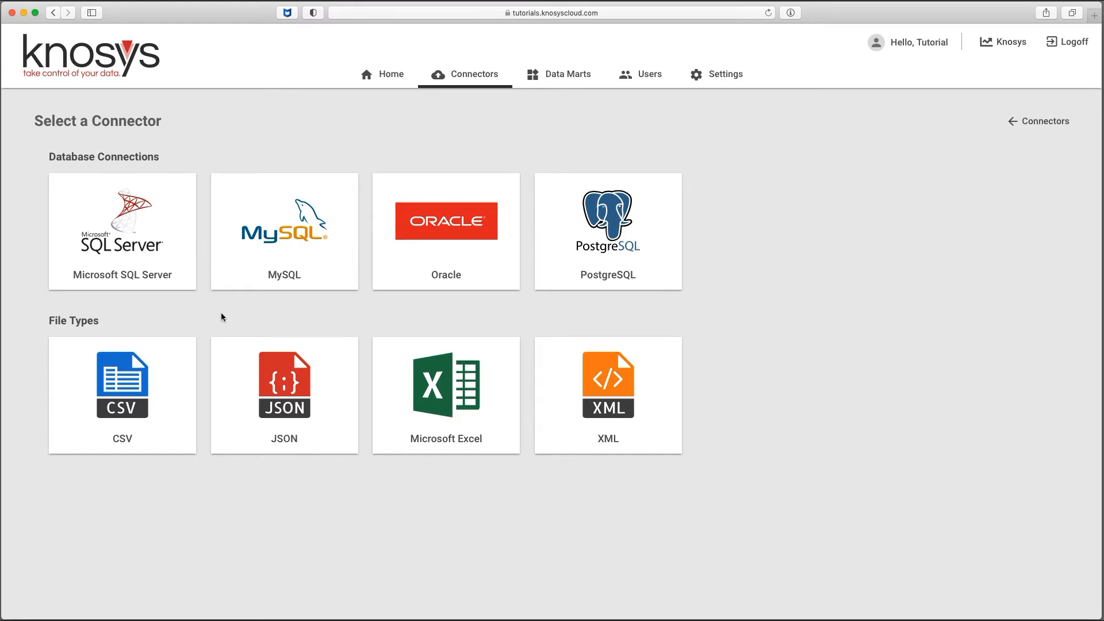
pyautogui.click(128, 488)
pyautogui.click(122, 402)
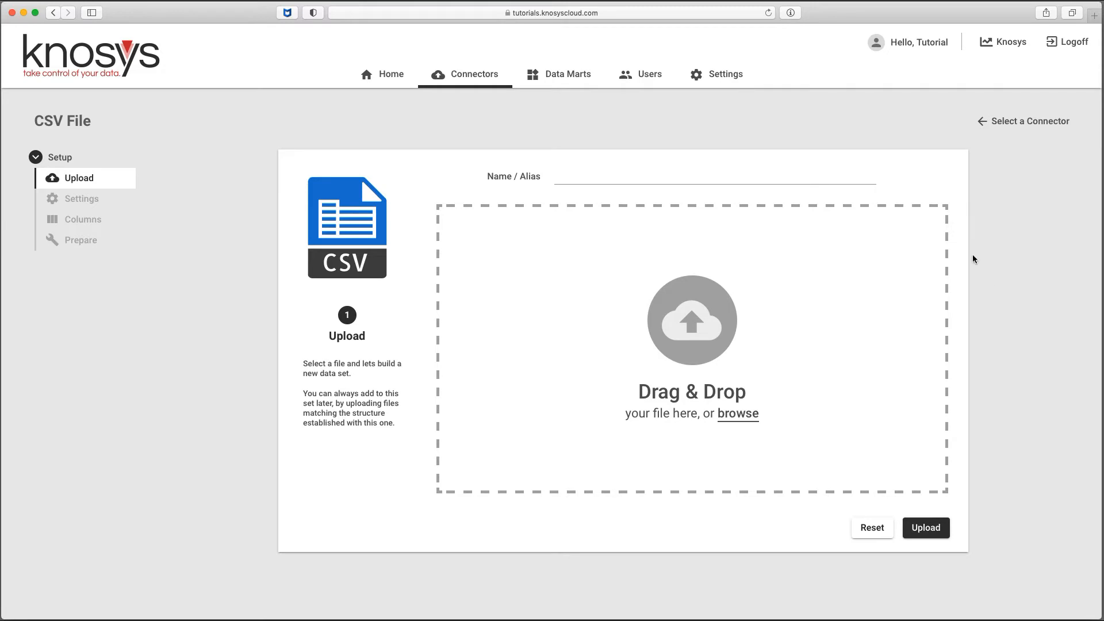
# Step: Load Sample IIS Logs.csv into the new CSV connector and upload it
pyautogui.click(736, 414)
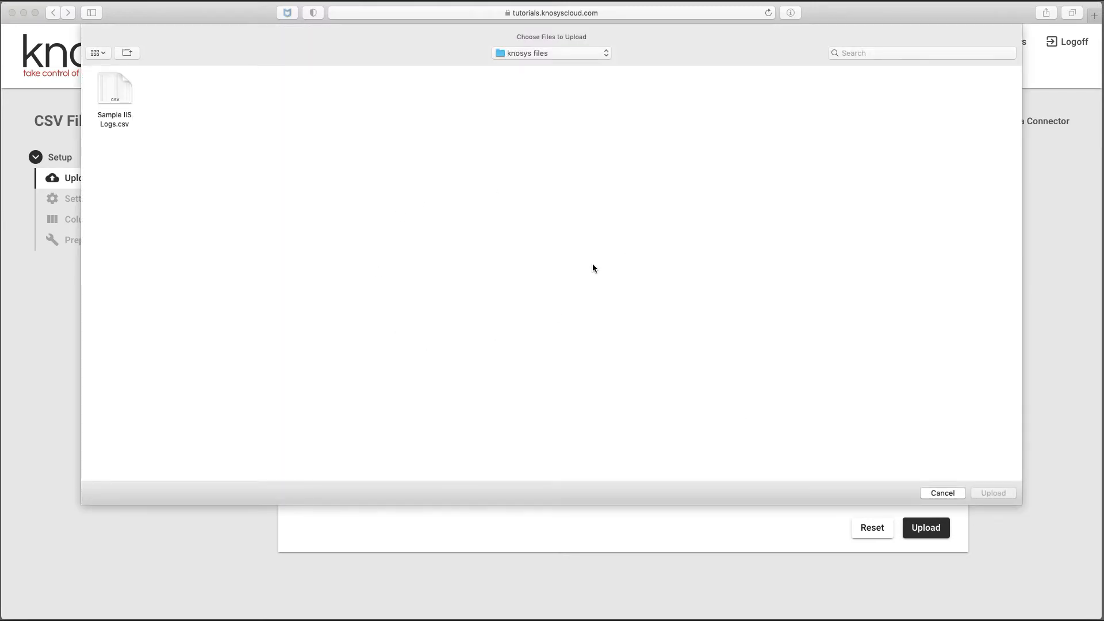
pyautogui.click(941, 492)
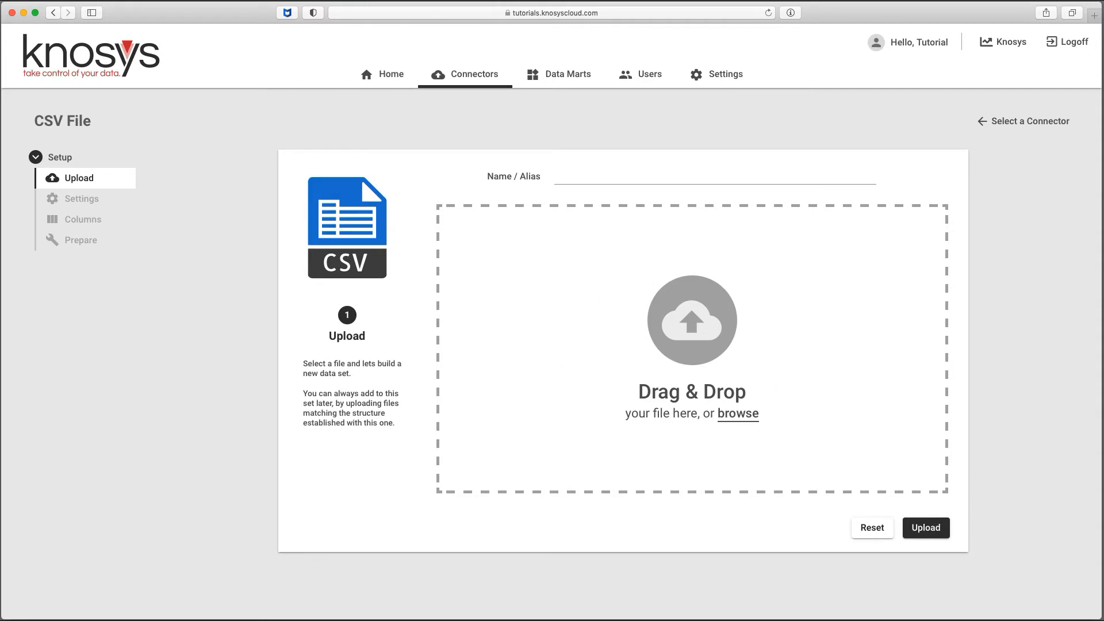
pyautogui.moveTo(1012, 270); pyautogui.dragTo(786, 352)
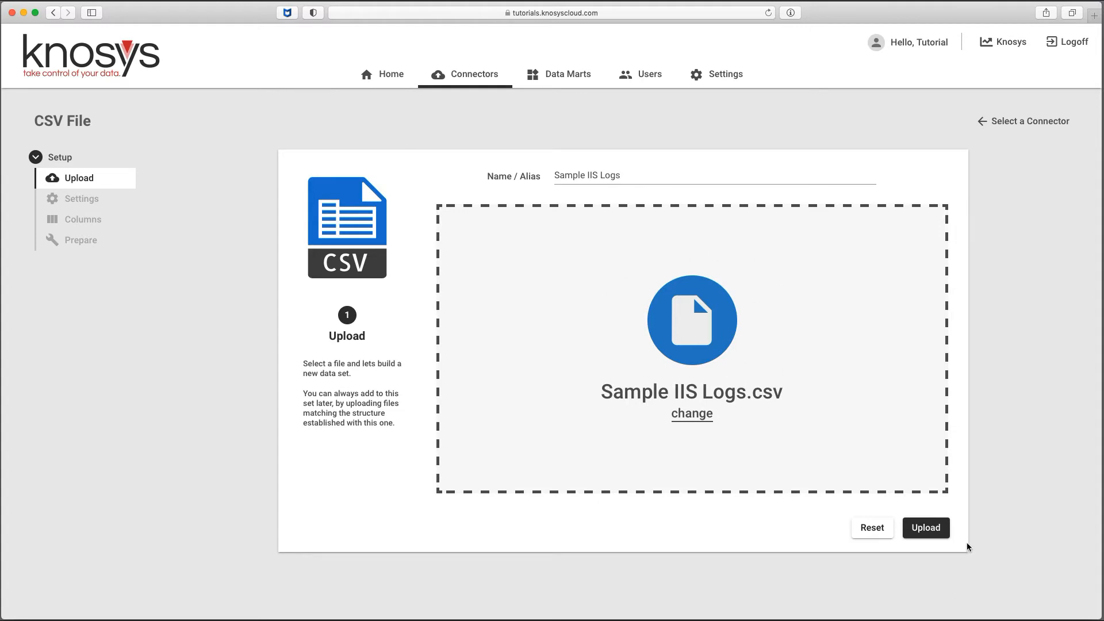
pyautogui.click(930, 528)
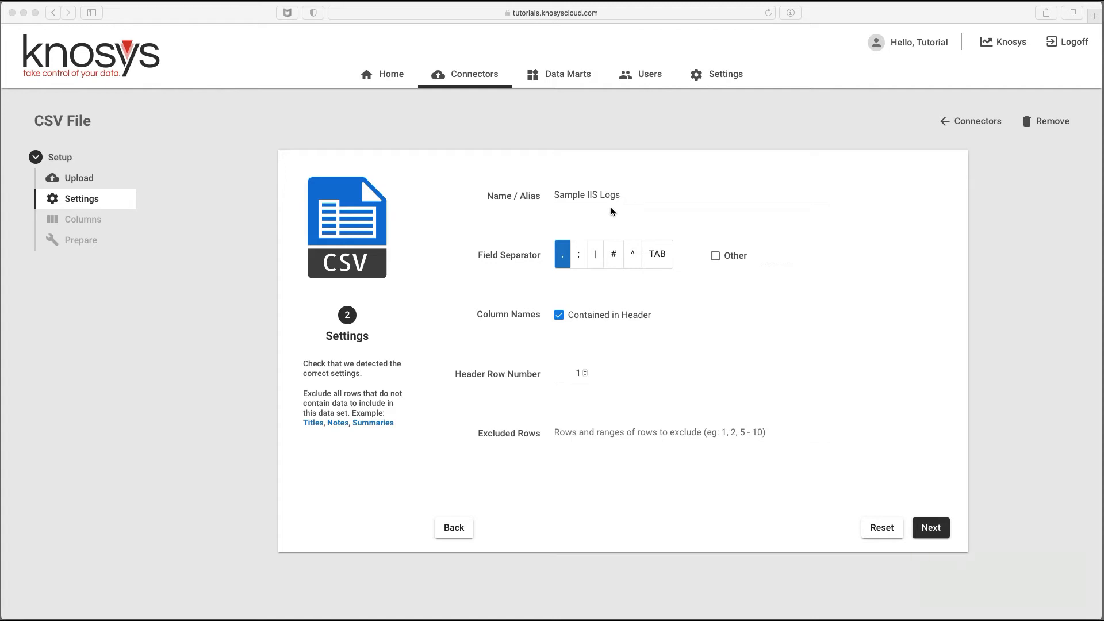
# Step: Review and accept the name, header and excluded-row settings of the CSV import, and continue to the column setup
pyautogui.moveTo(636, 195); pyautogui.dragTo(548, 199)
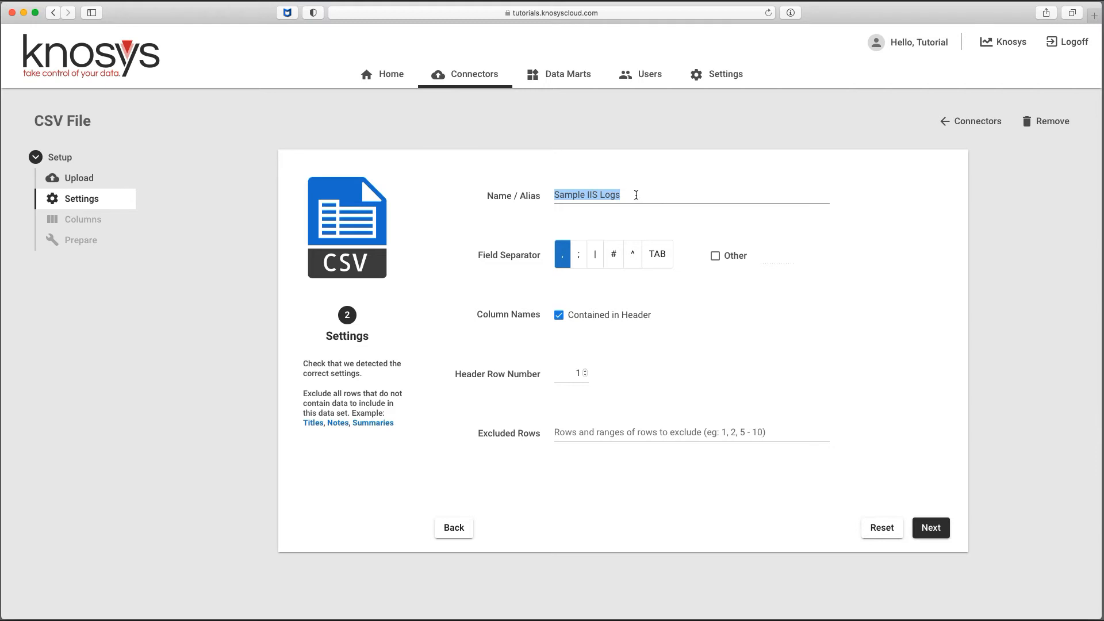
pyautogui.click(636, 214)
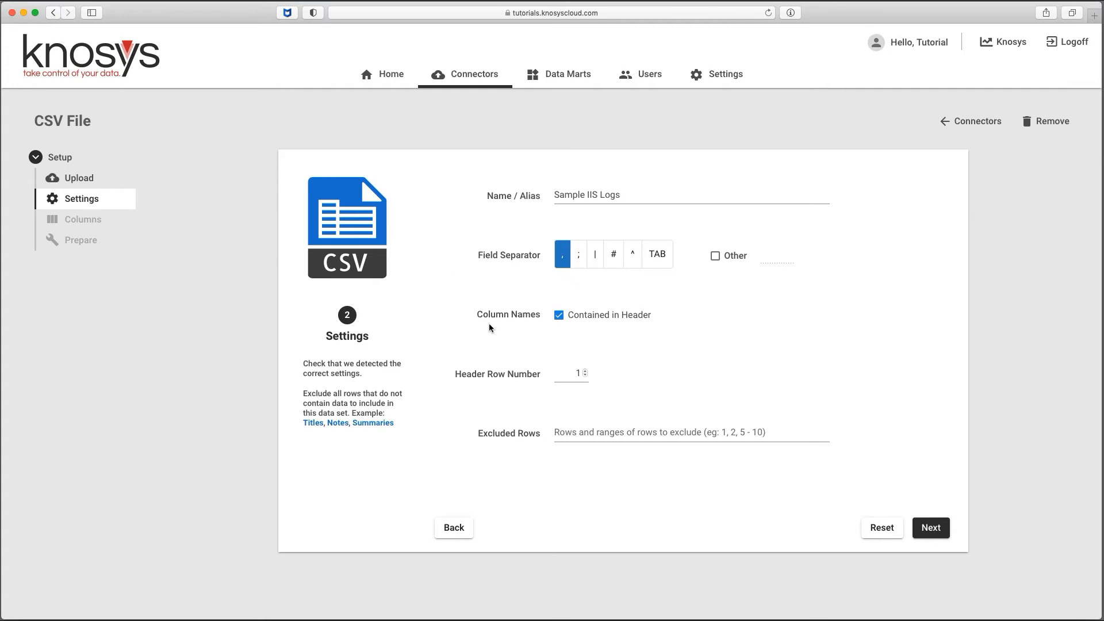
pyautogui.click(554, 315)
pyautogui.click(568, 318)
pyautogui.doubleClick(562, 373)
pyautogui.click(558, 430)
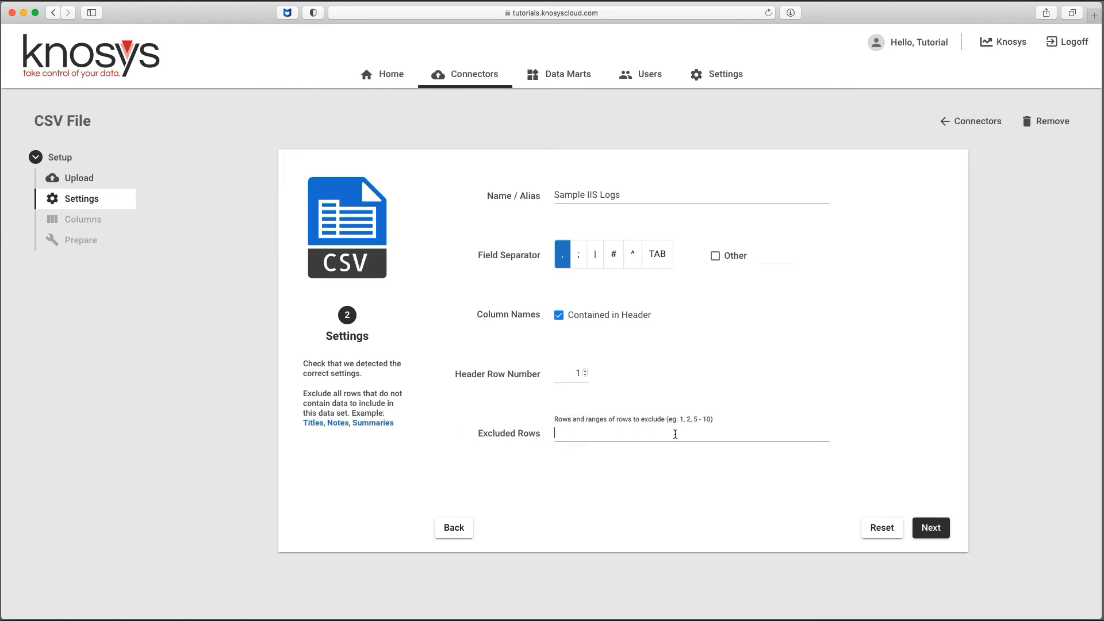
pyautogui.click(616, 462)
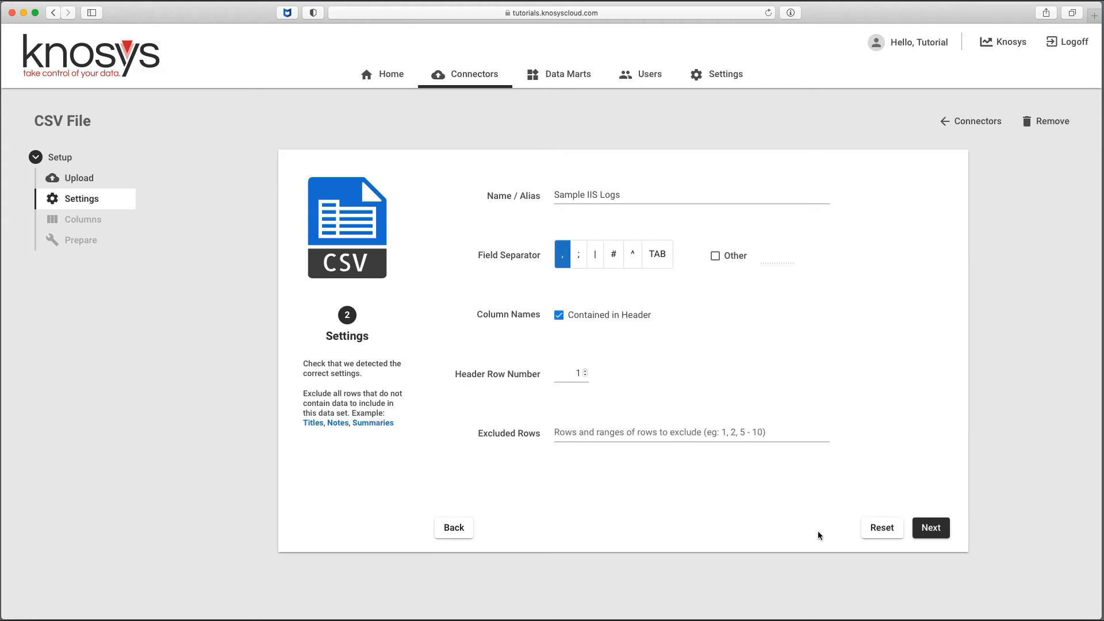
pyautogui.click(932, 528)
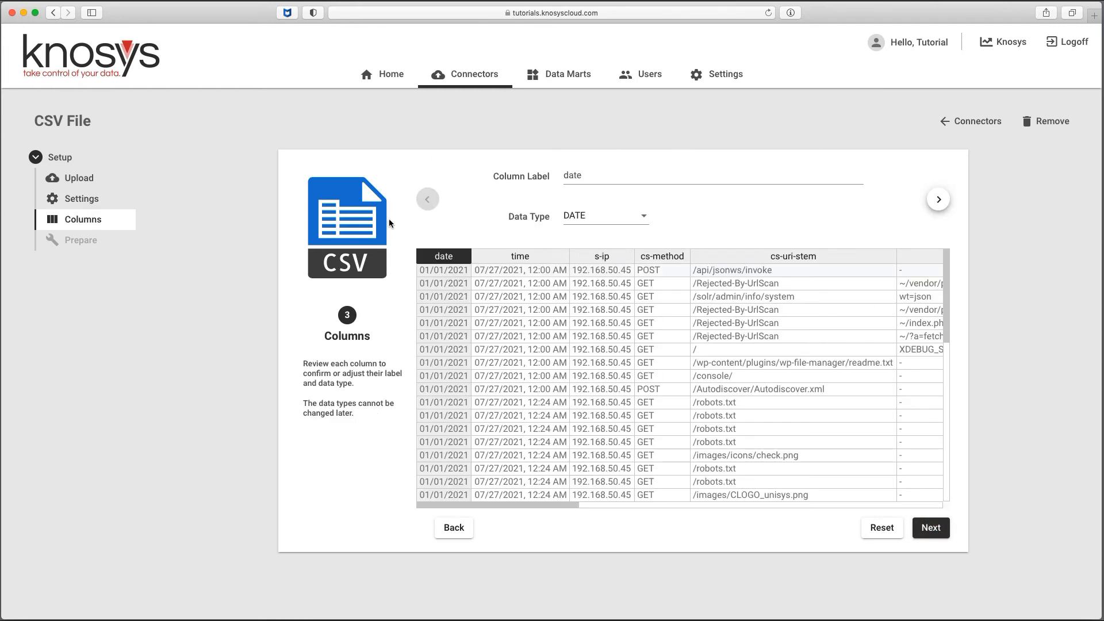
# Step: Examine the labels and data types of the date and time columns, including the available data type options
pyautogui.click(538, 258)
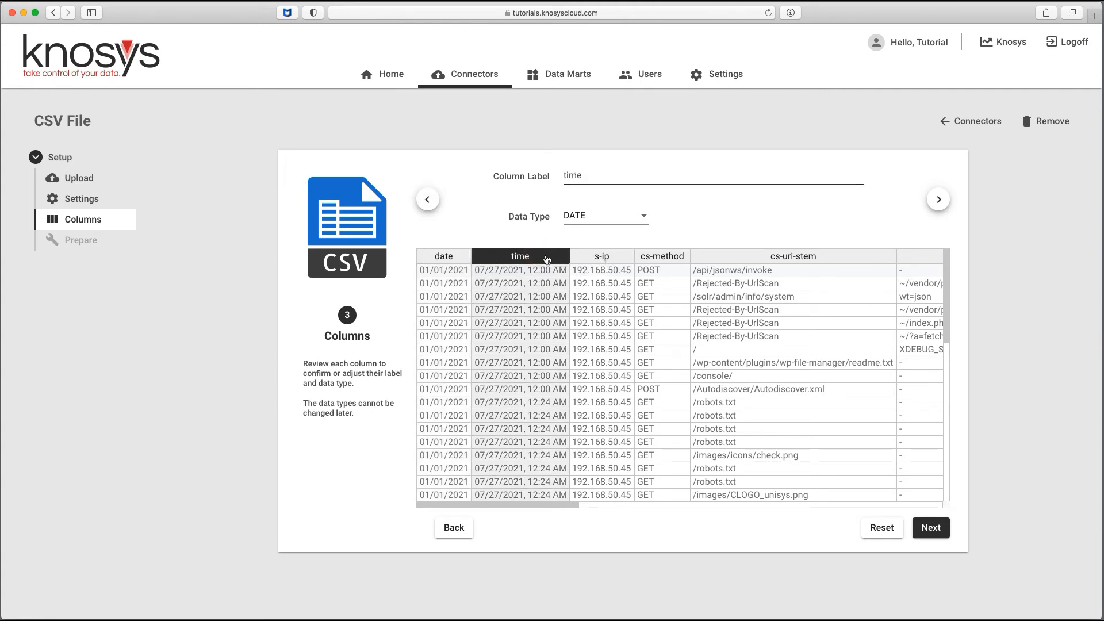
pyautogui.click(498, 258)
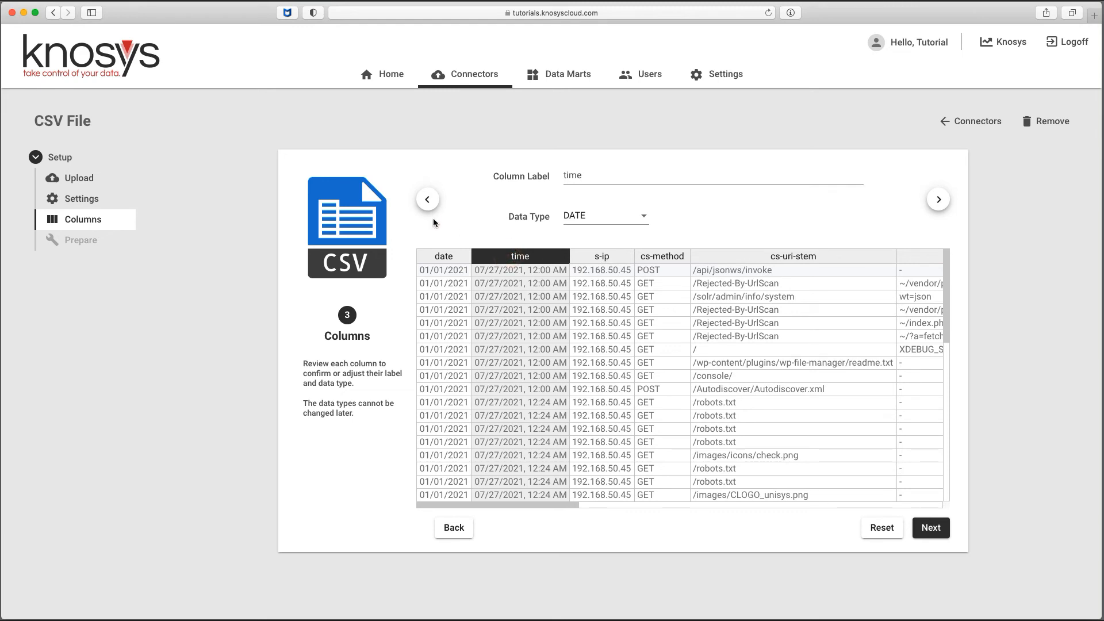
pyautogui.click(431, 201)
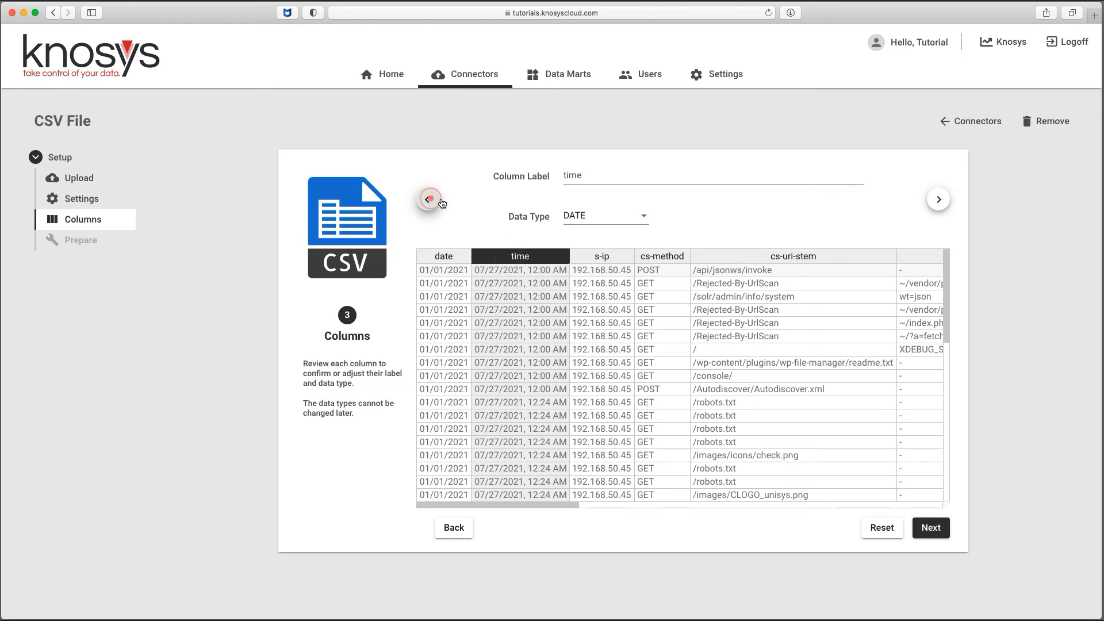
pyautogui.click(939, 199)
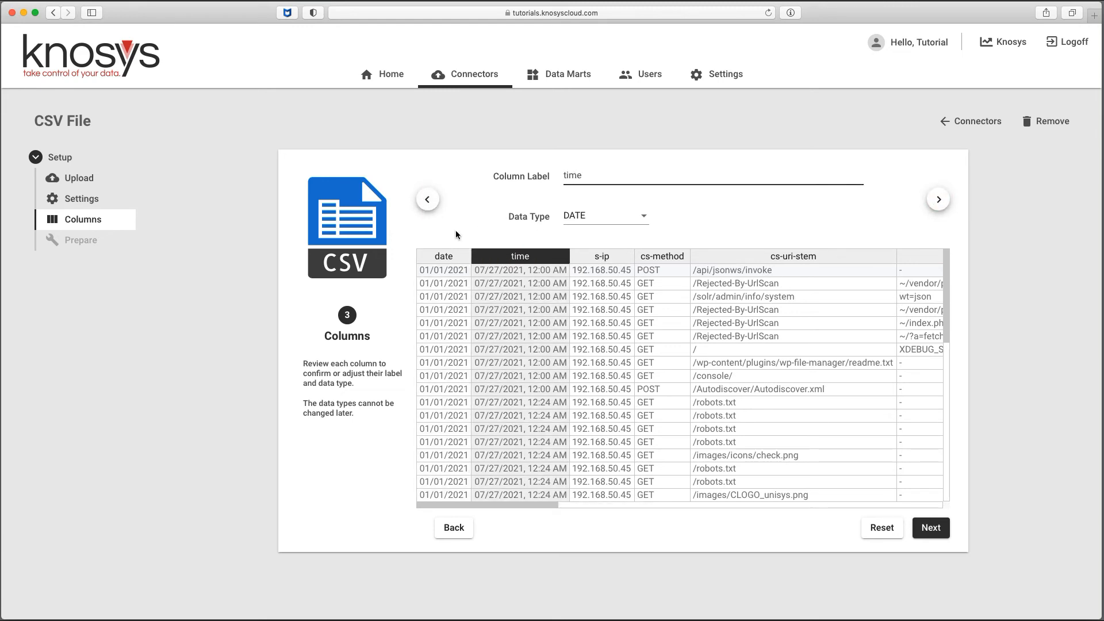
pyautogui.click(428, 201)
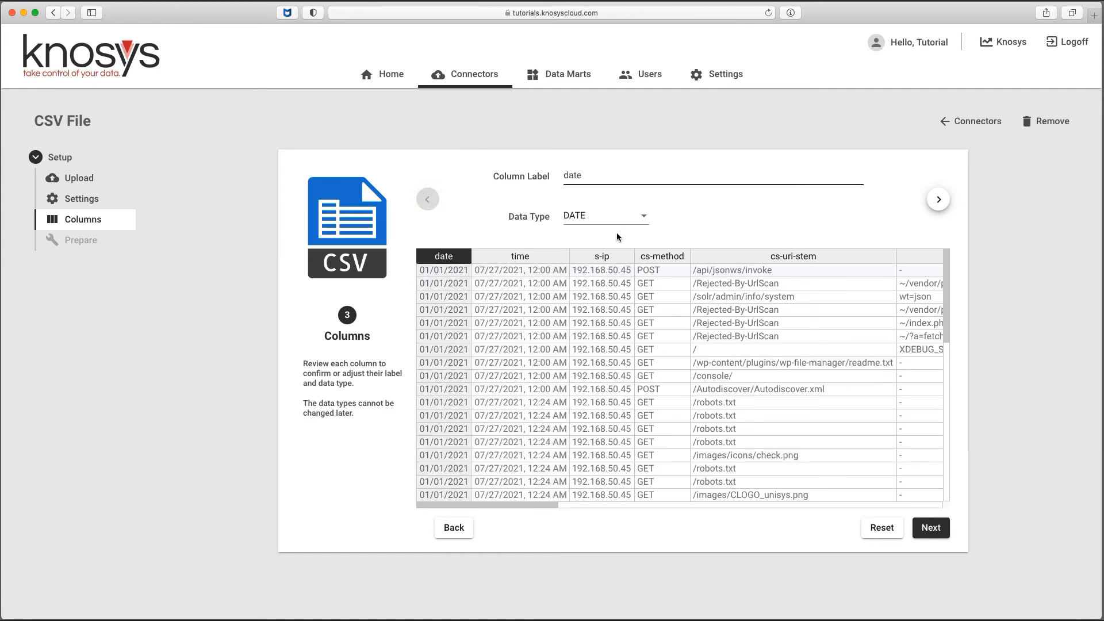
pyautogui.doubleClick(594, 176)
pyautogui.click(698, 206)
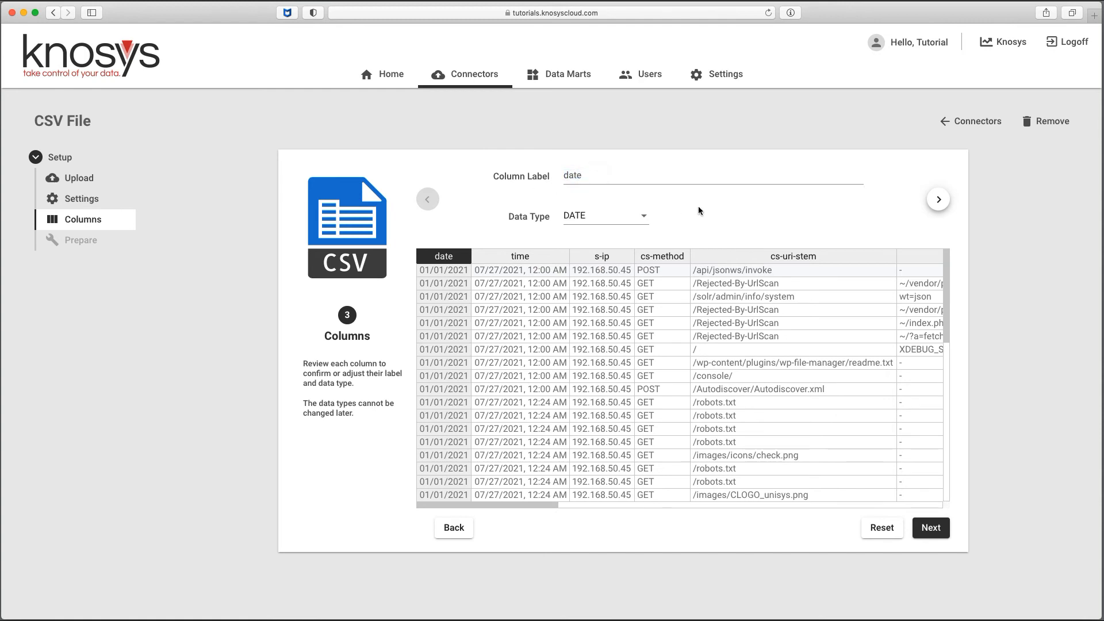
pyautogui.click(589, 216)
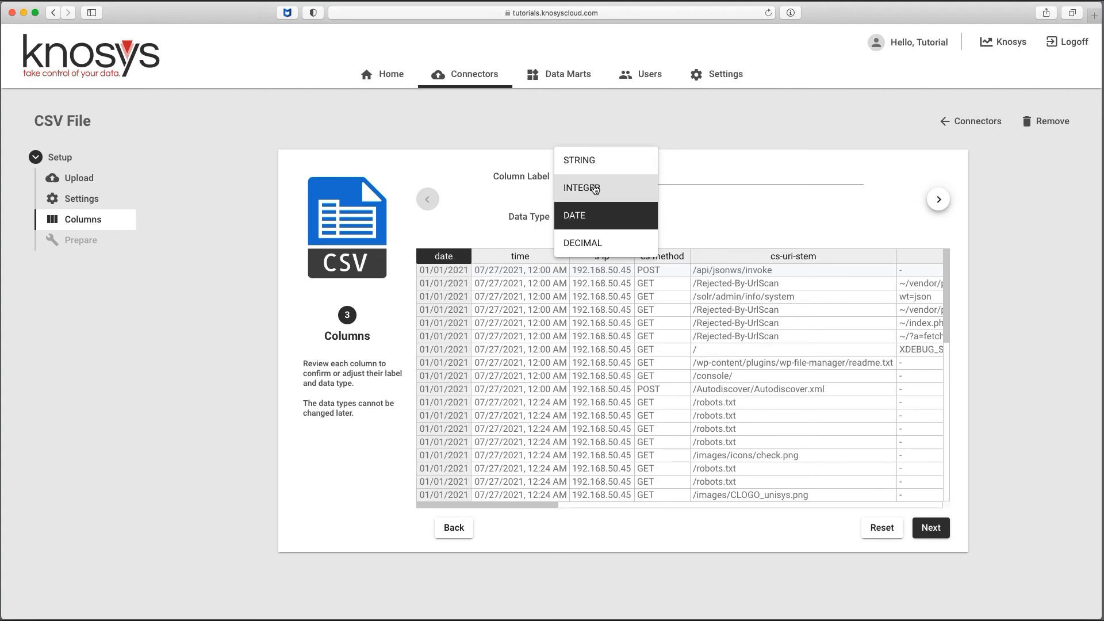
pyautogui.click(719, 212)
# Step: Change the time column's label to "Time" with a capital T
pyautogui.click(938, 200)
pyautogui.click(729, 172)
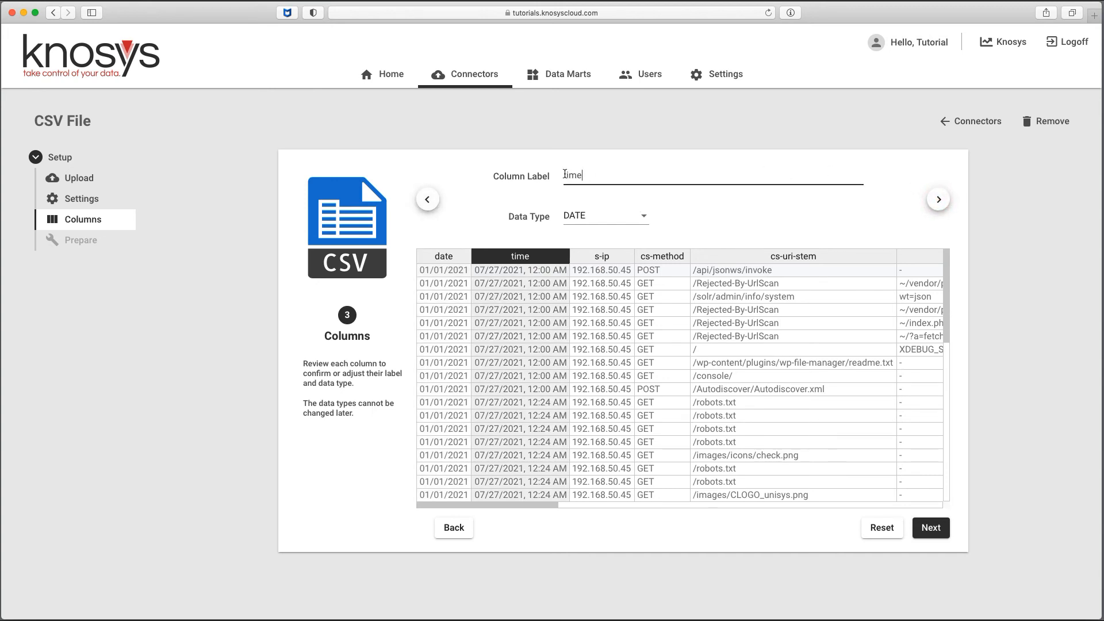
pyautogui.click(562, 176)
pyautogui.write('T')
pyautogui.click(598, 178)
# Step: Change the s-ip column's label to "Server IP"
pyautogui.click(601, 260)
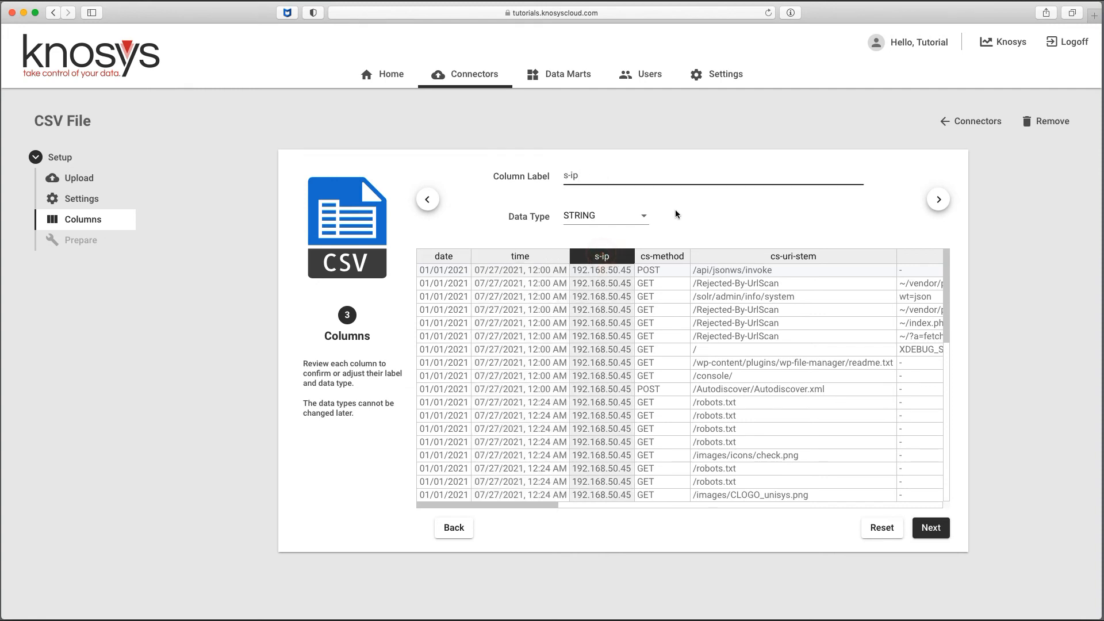
pyautogui.tripleClick(601, 176)
pyautogui.write('Server IP')
pyautogui.click(688, 202)
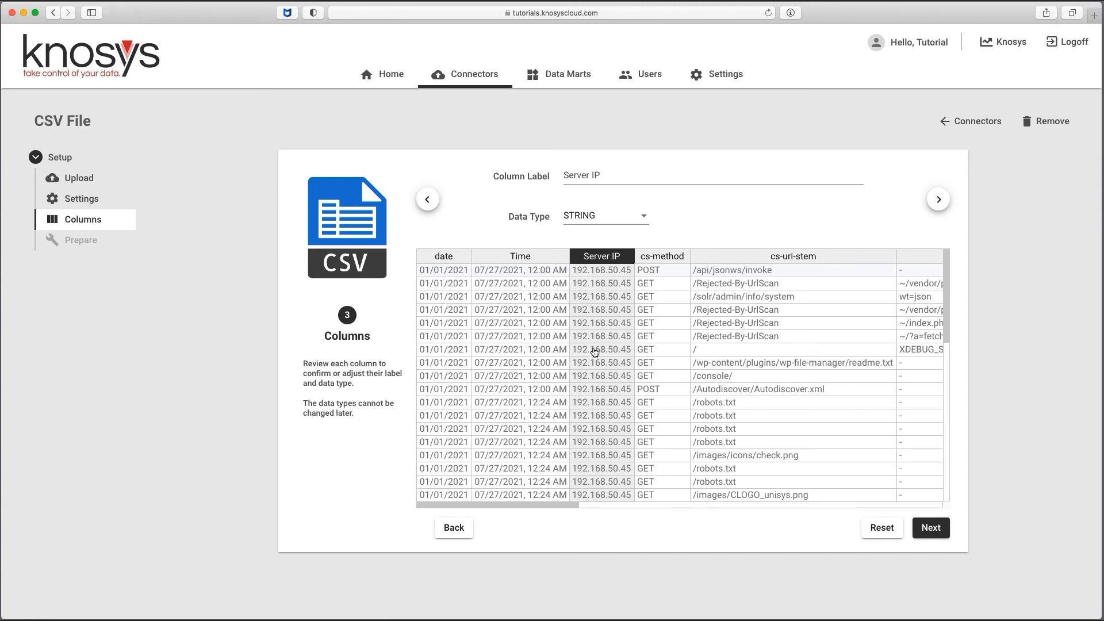
# Step: Accept the column setup and start preparing the uploaded data for building data marts
pyautogui.click(929, 528)
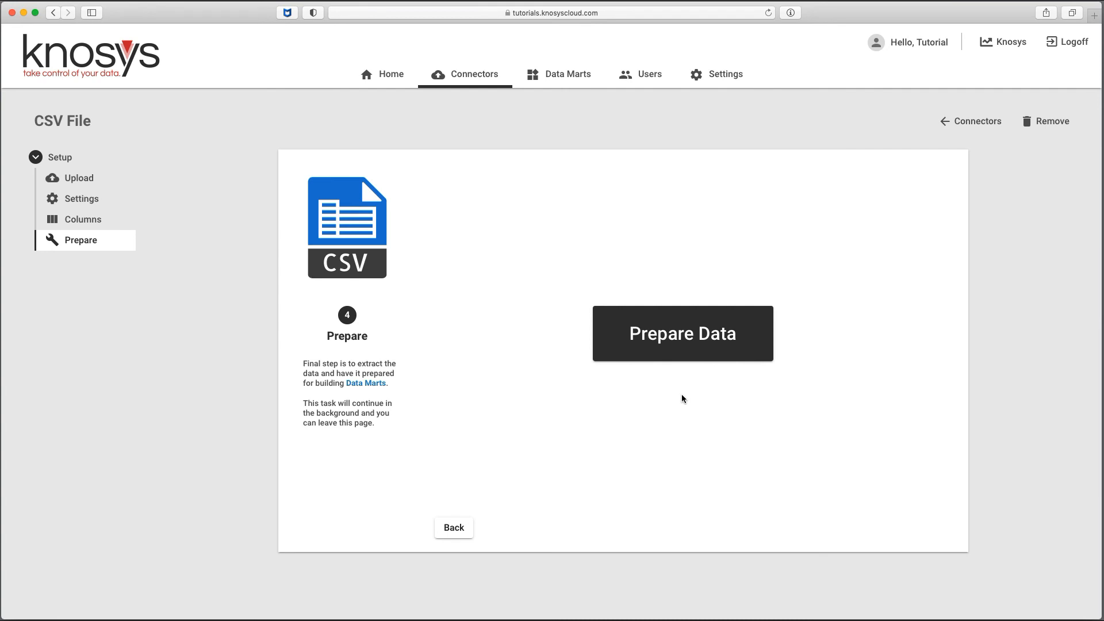
pyautogui.click(688, 332)
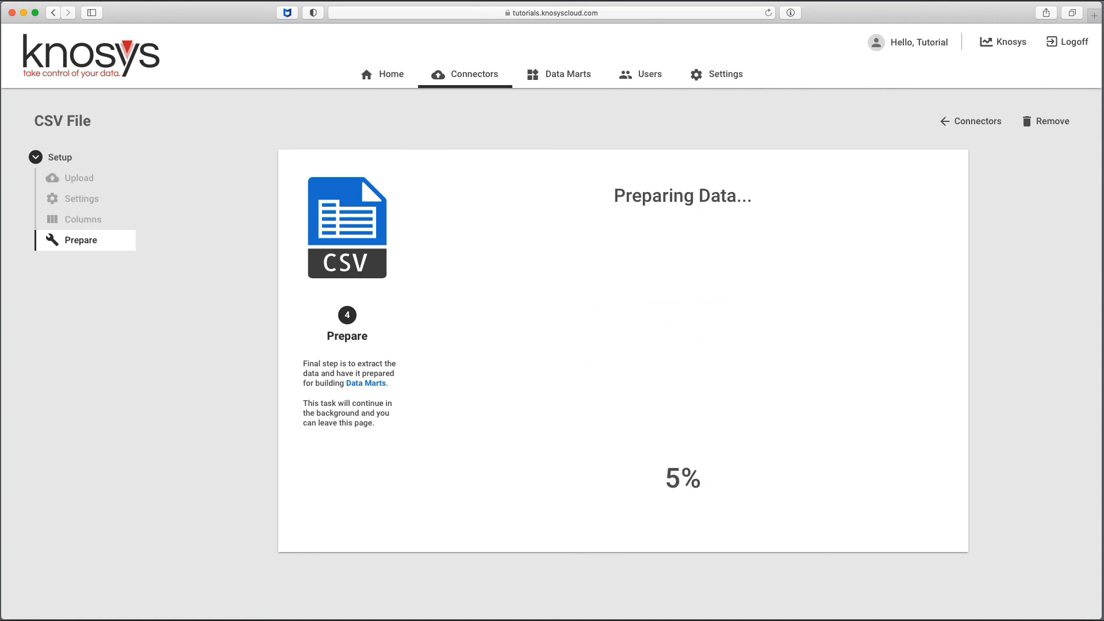